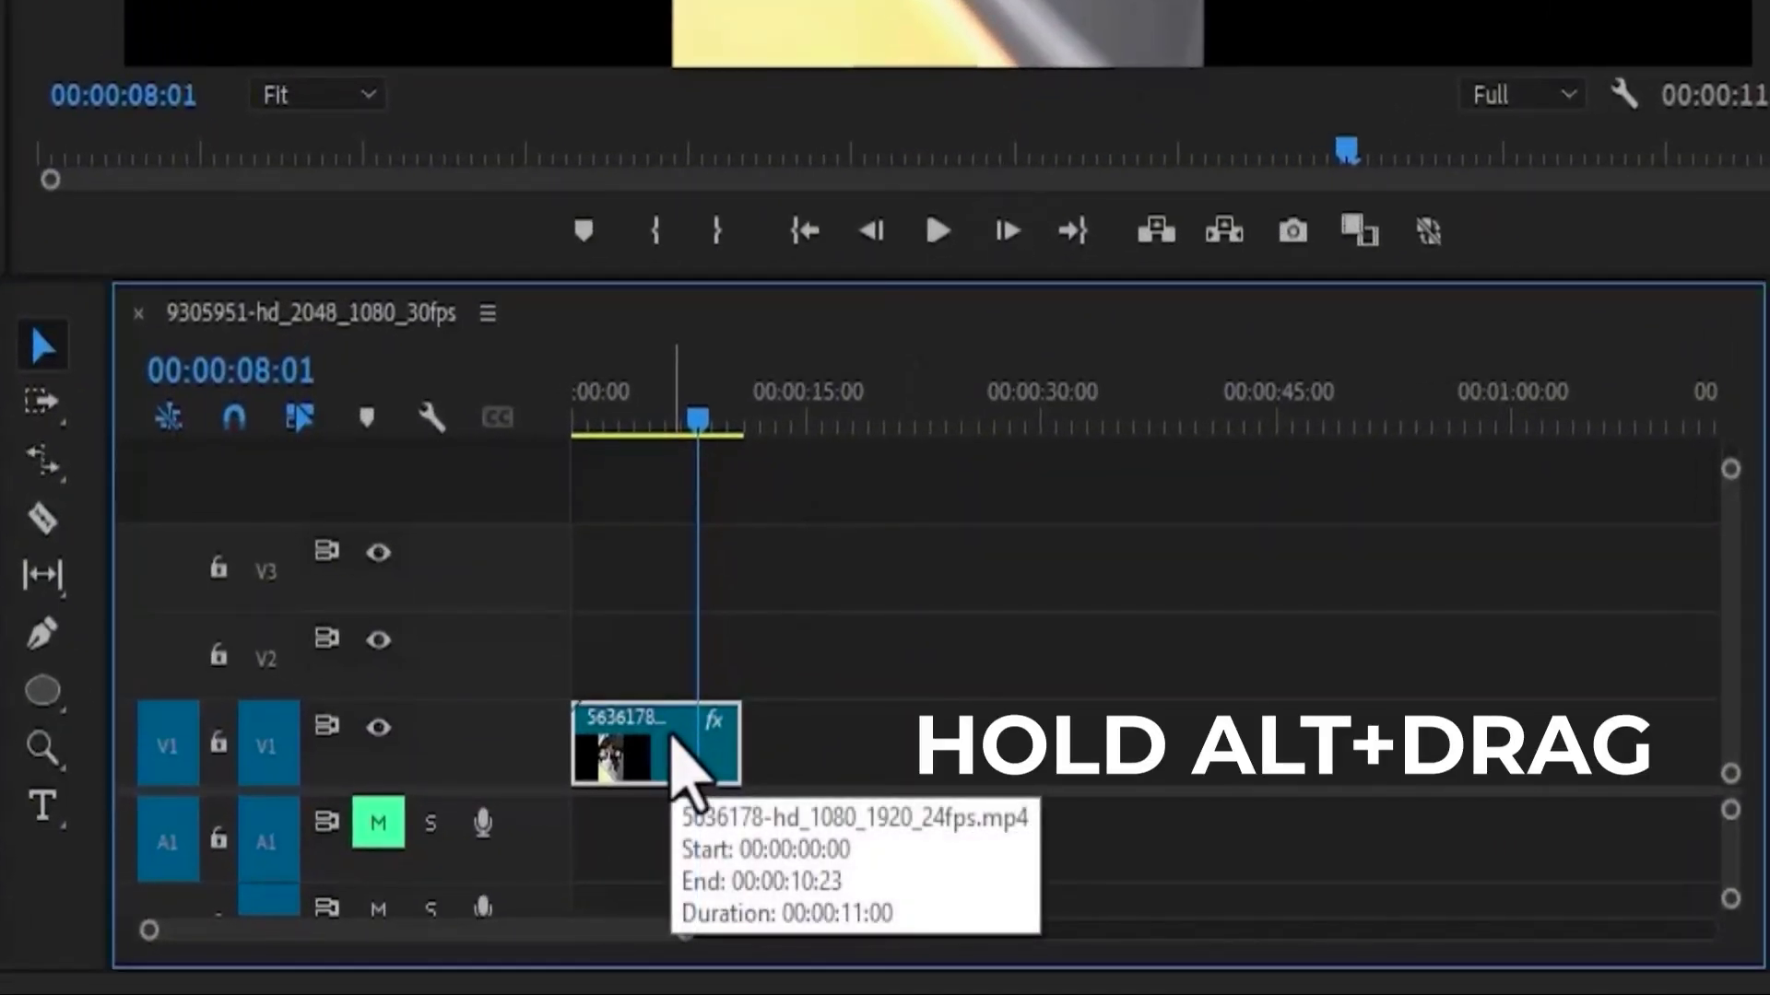
Alt-drag the vertical clip from V1 onto V2, then select the original V1 copy.
{"action": "left_click_drag", "start_coordinate": [677, 754], "coordinate": [670, 664], "text": "alt"}
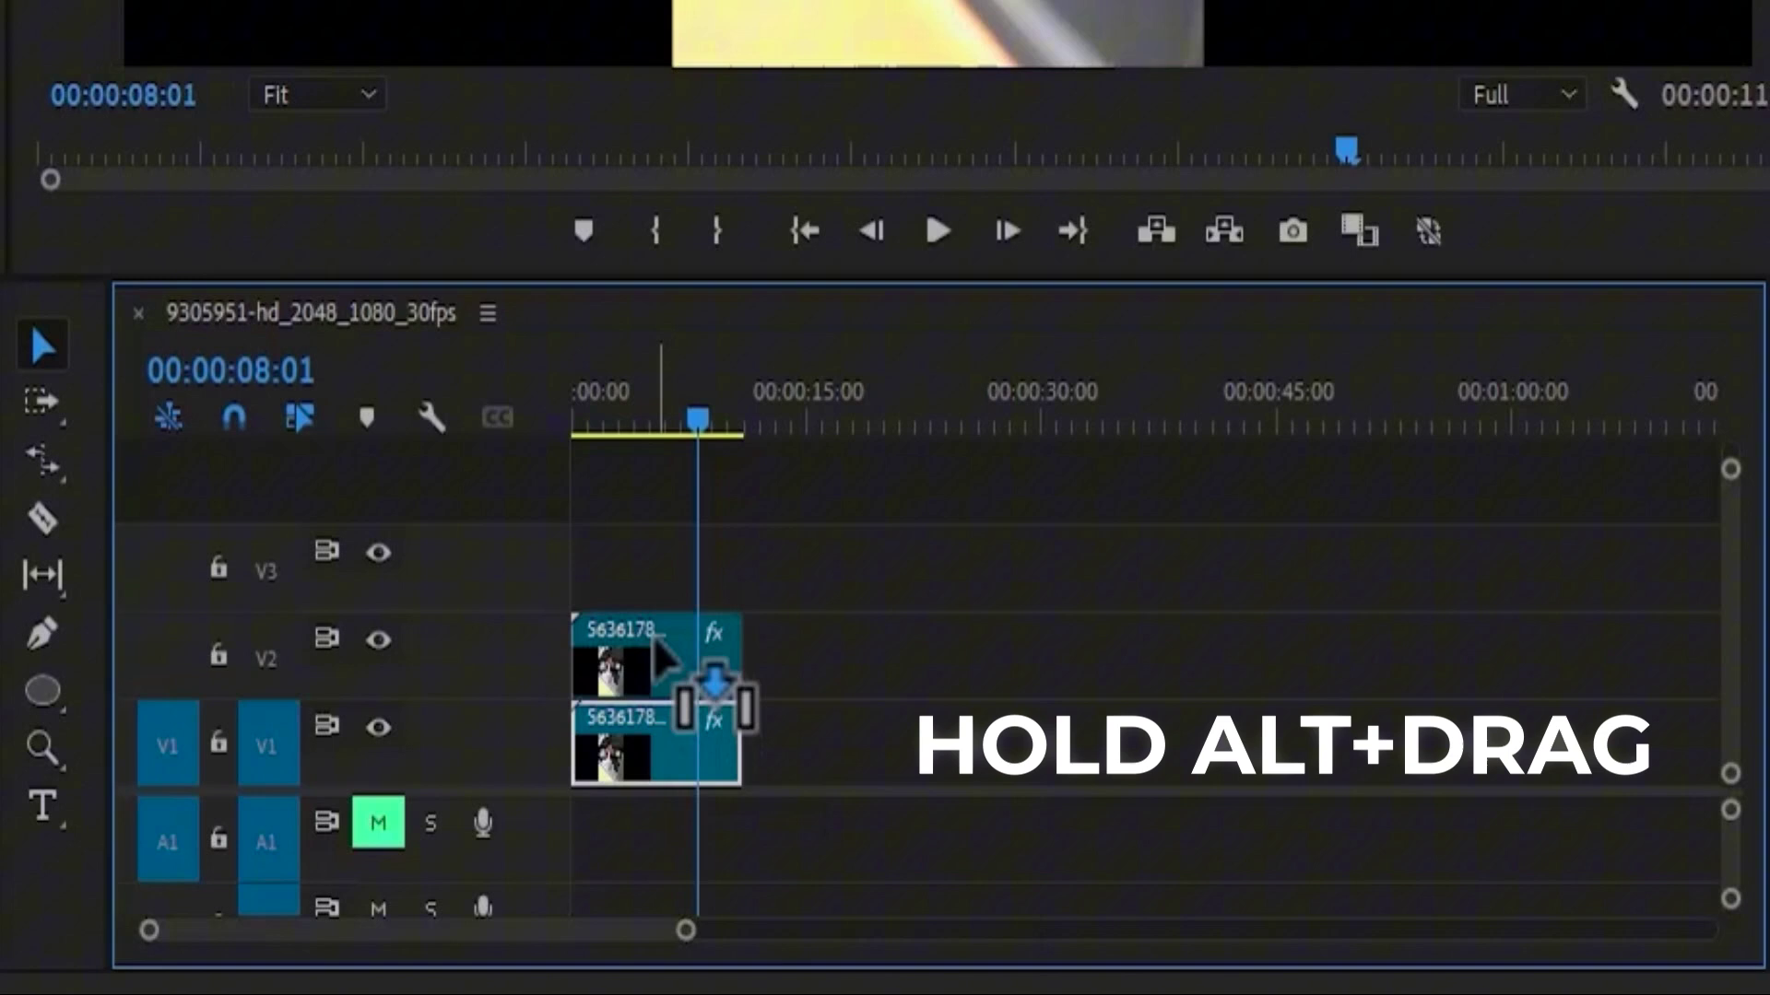
{"action": "left_click", "coordinate": [639, 757]}
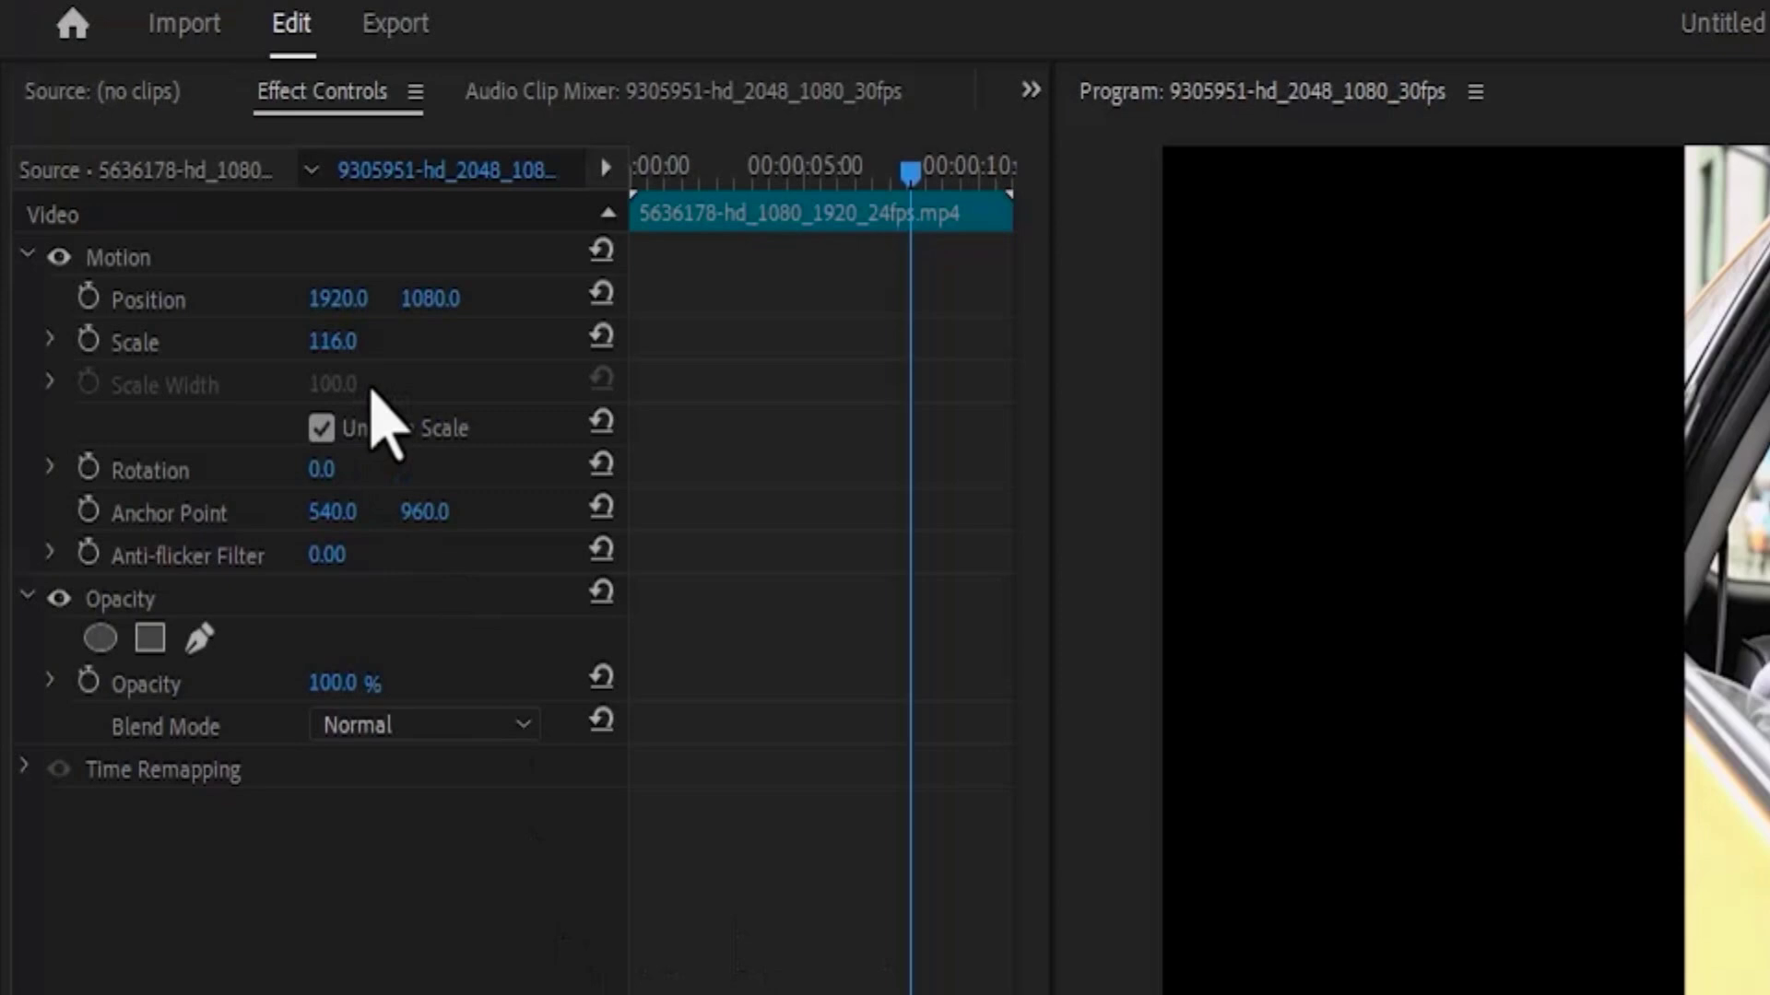
Set the V1 clip's Motion Scale to 356 in Effect Controls.
{"action": "left_click_drag", "start_coordinate": [333, 341], "coordinate": [420, 342]}
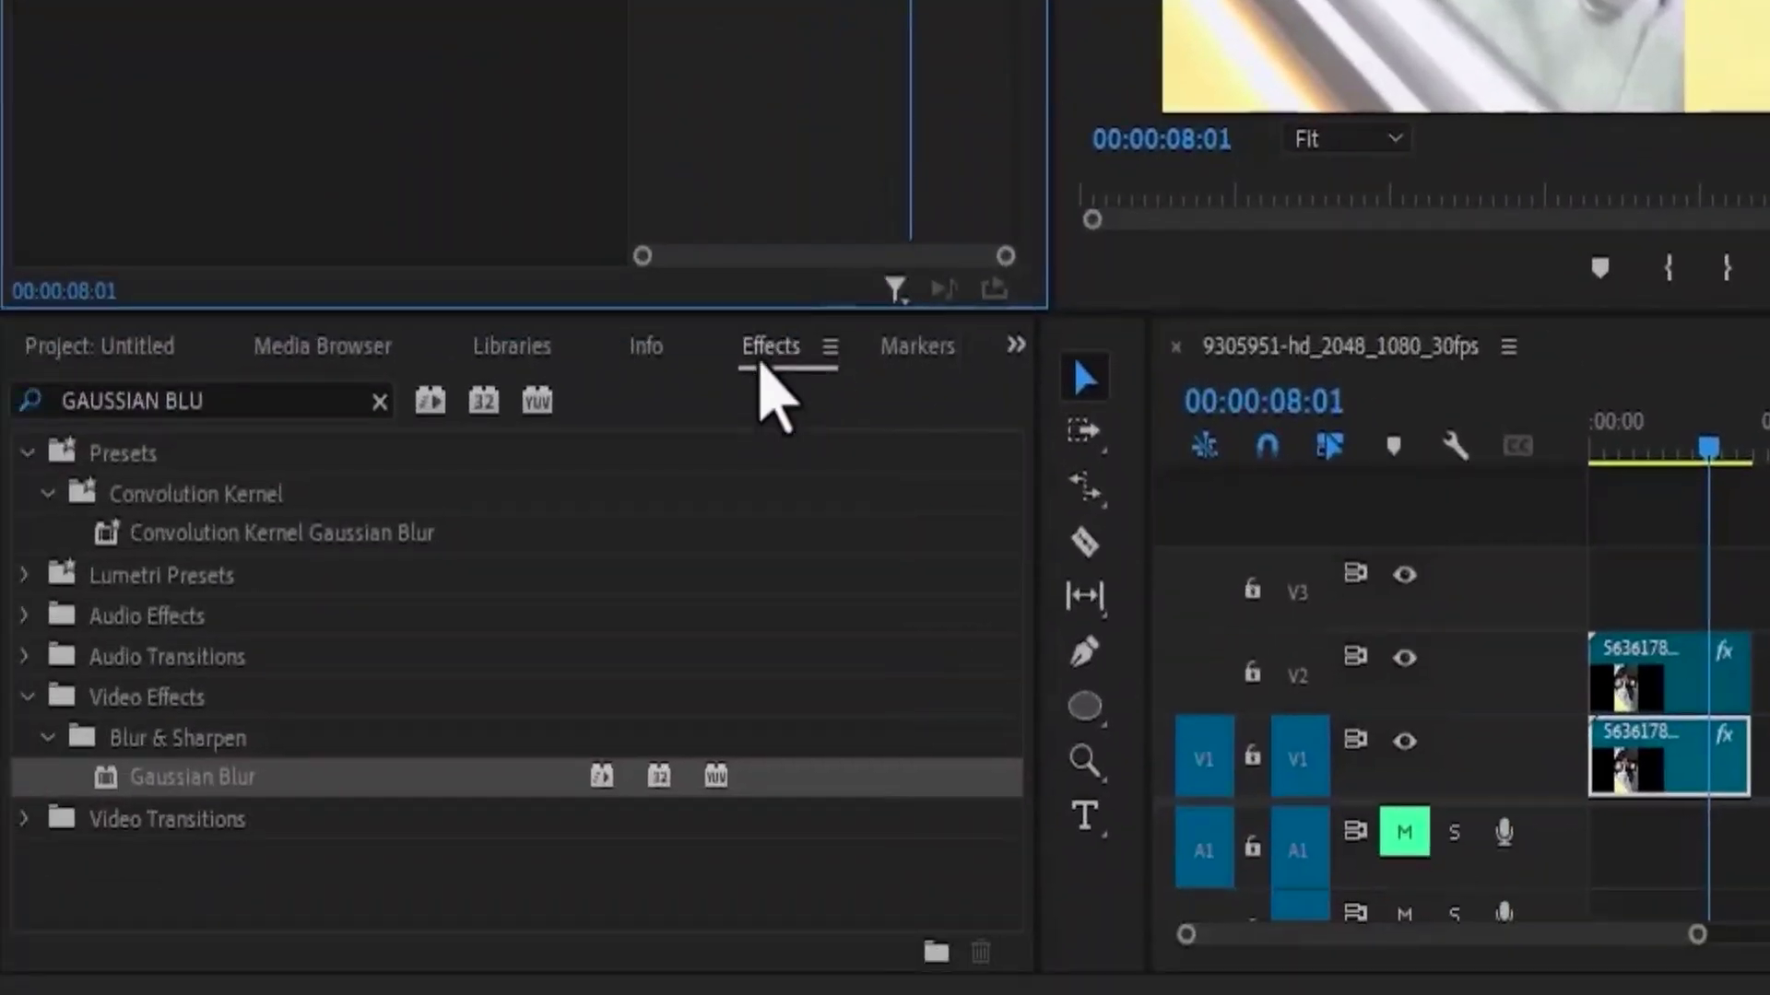
Search Effects for 'Gaussian Blur' and drag it toward the V1 clip.
{"action": "left_click", "coordinate": [254, 402]}
{"action": "type", "text": "r"}
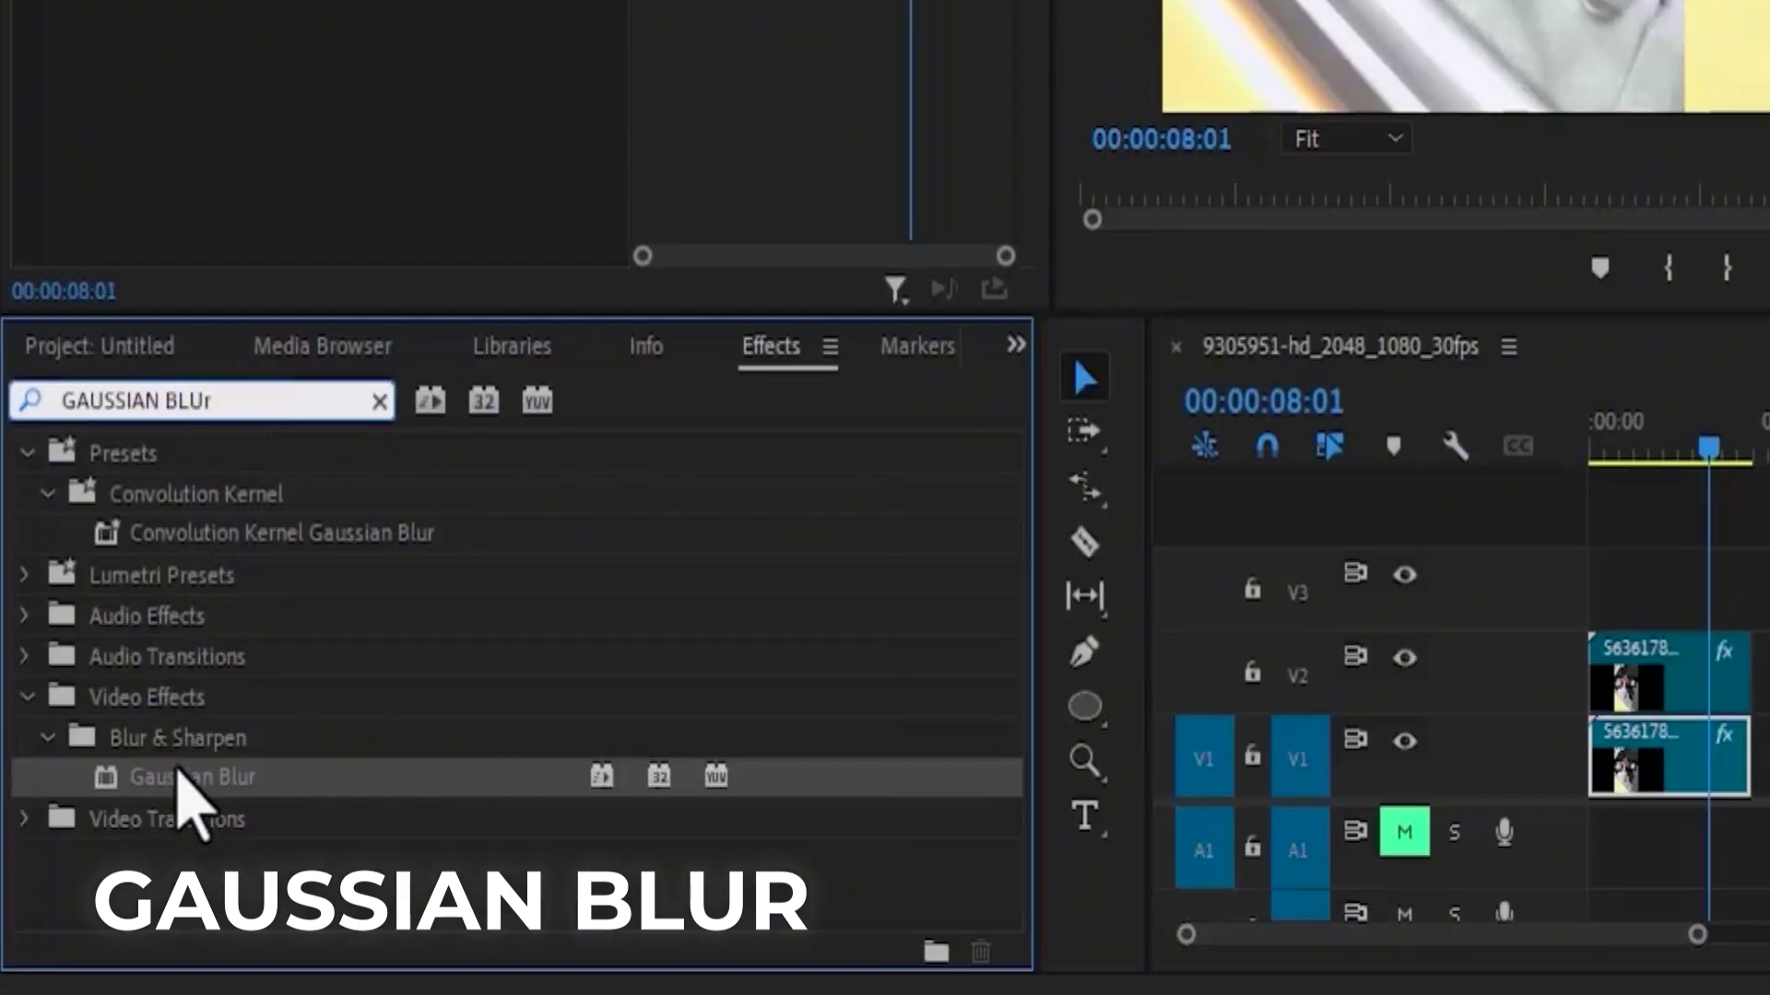
{"action": "mouse_move", "coordinate": [191, 778]}
{"action": "left_mouse_down"}
{"action": "mouse_move", "coordinate": [765, 647]}
{"action": "mouse_move", "coordinate": [1327, 756]}
{"action": "left_mouse_up"}
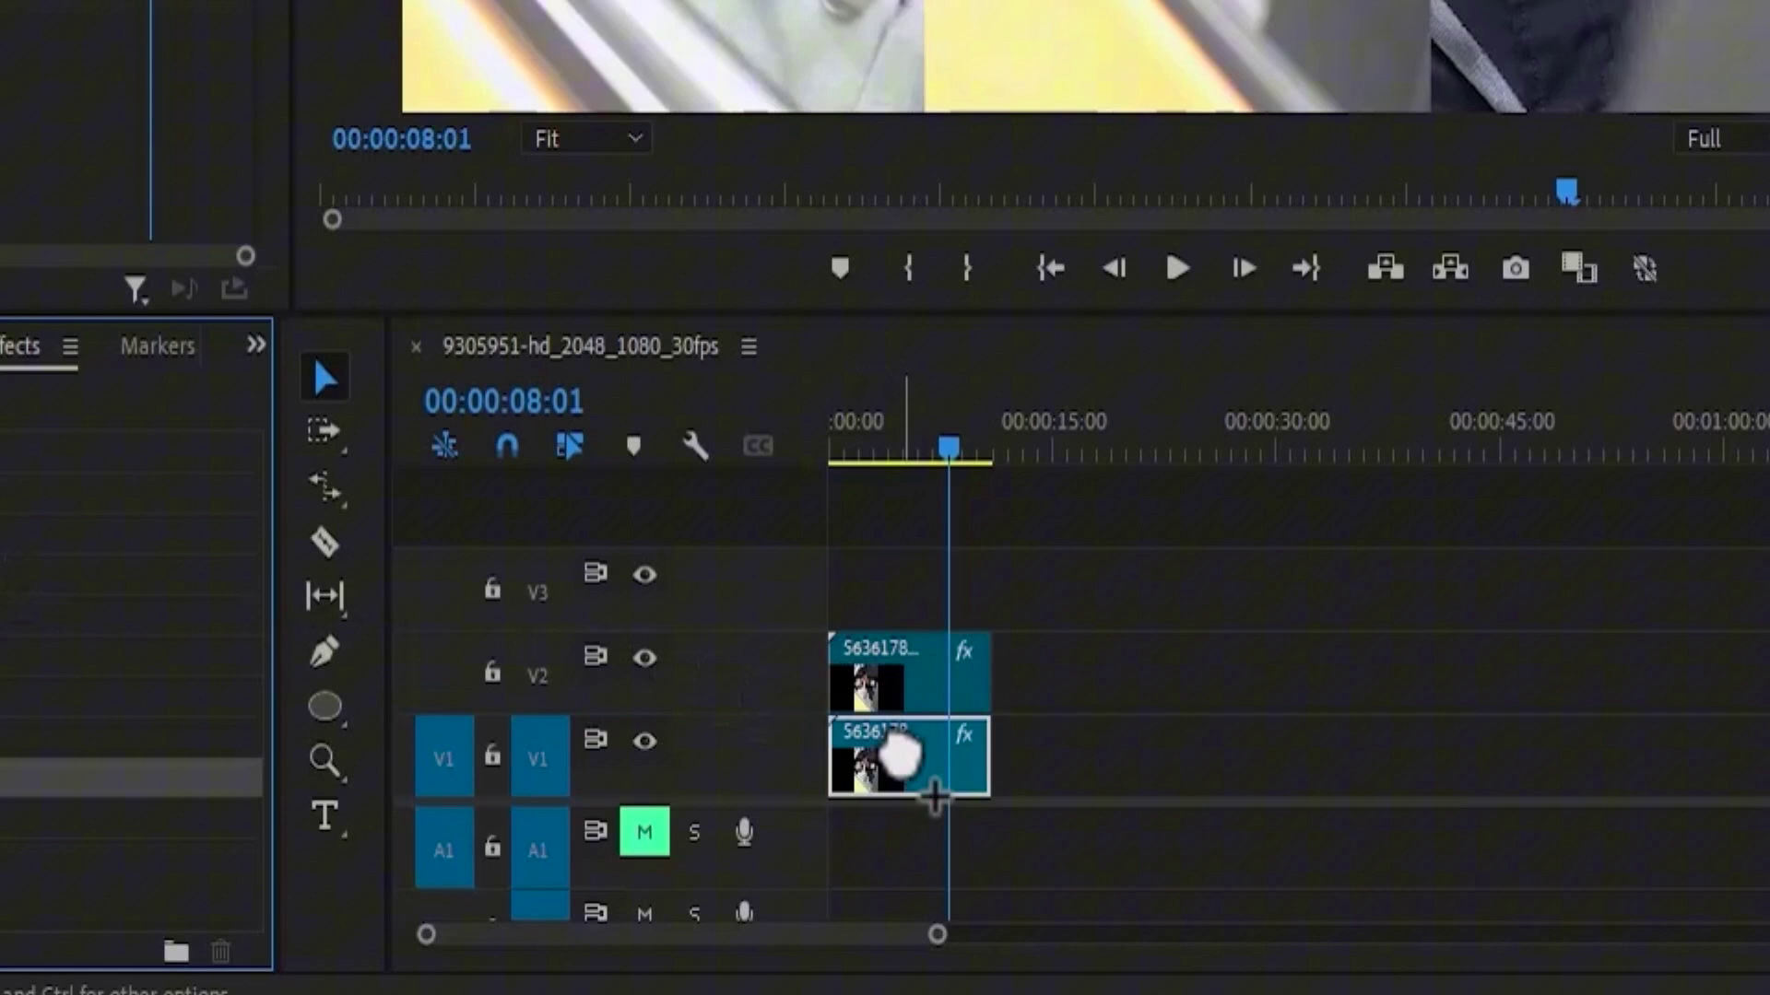
Drop Gaussian Blur on the V1 clip, set Blurriness to 50, and preview playback.
{"action": "left_click_drag", "start_coordinate": [902, 756], "coordinate": [901, 758]}
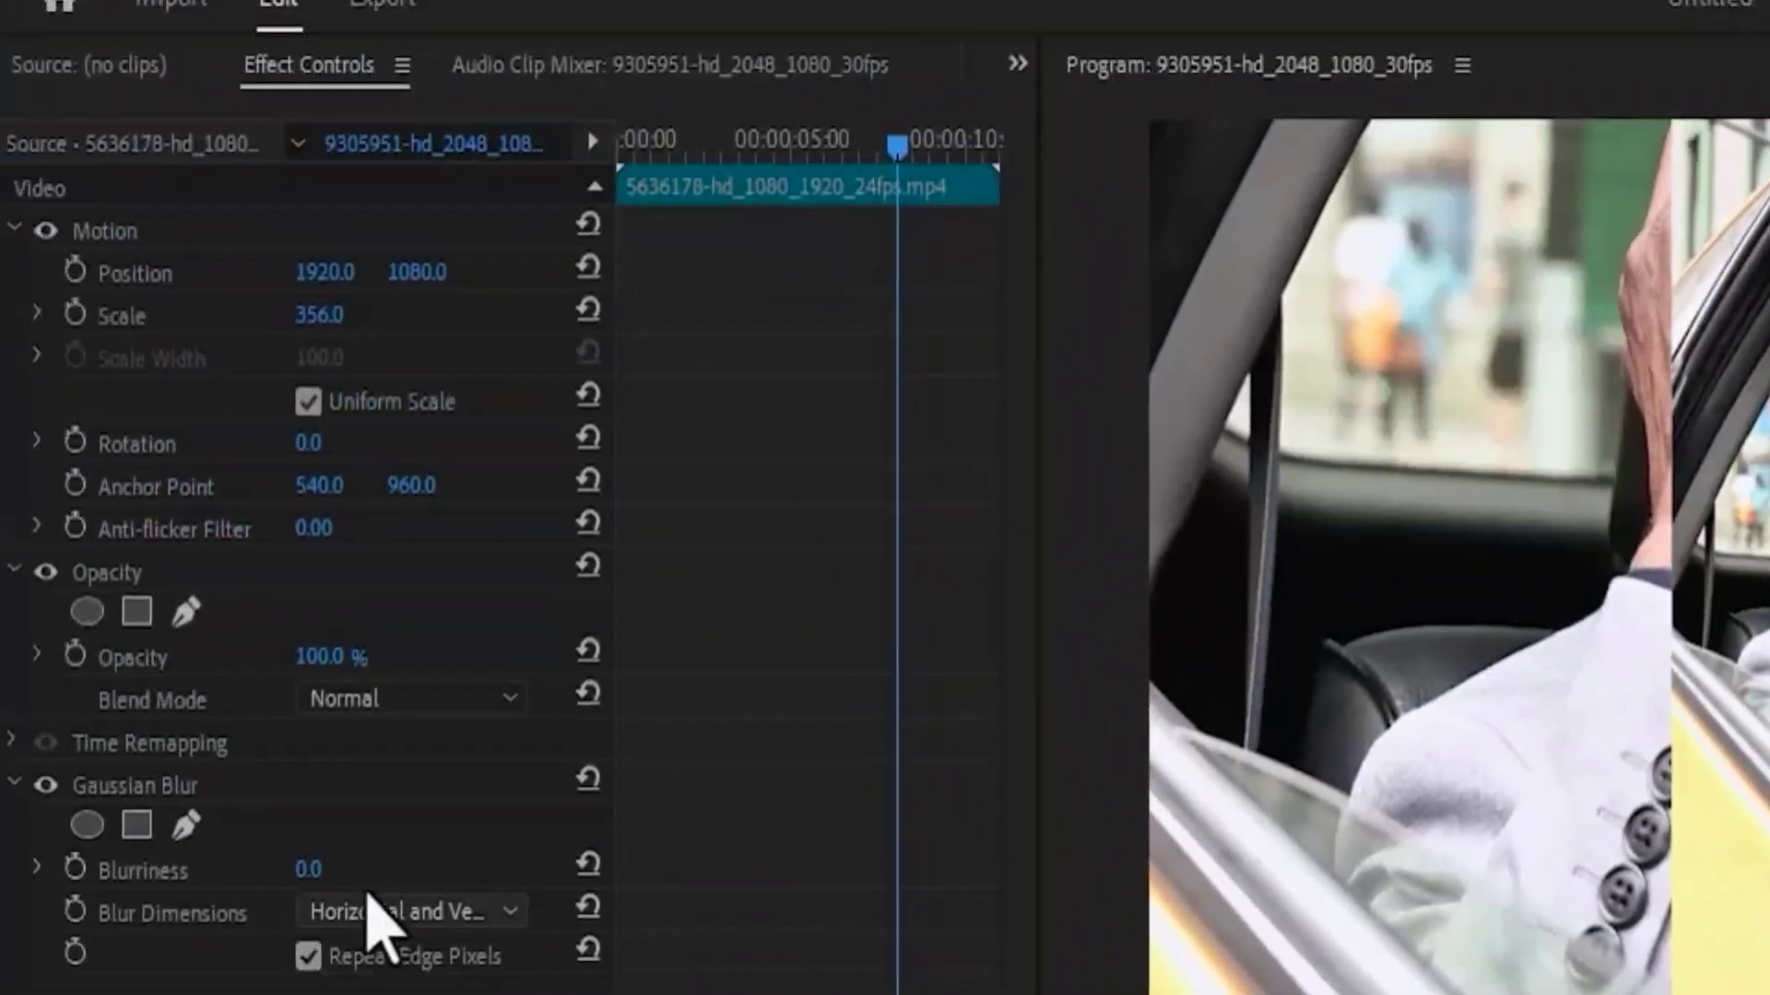
{"action": "left_click", "coordinate": [310, 869]}
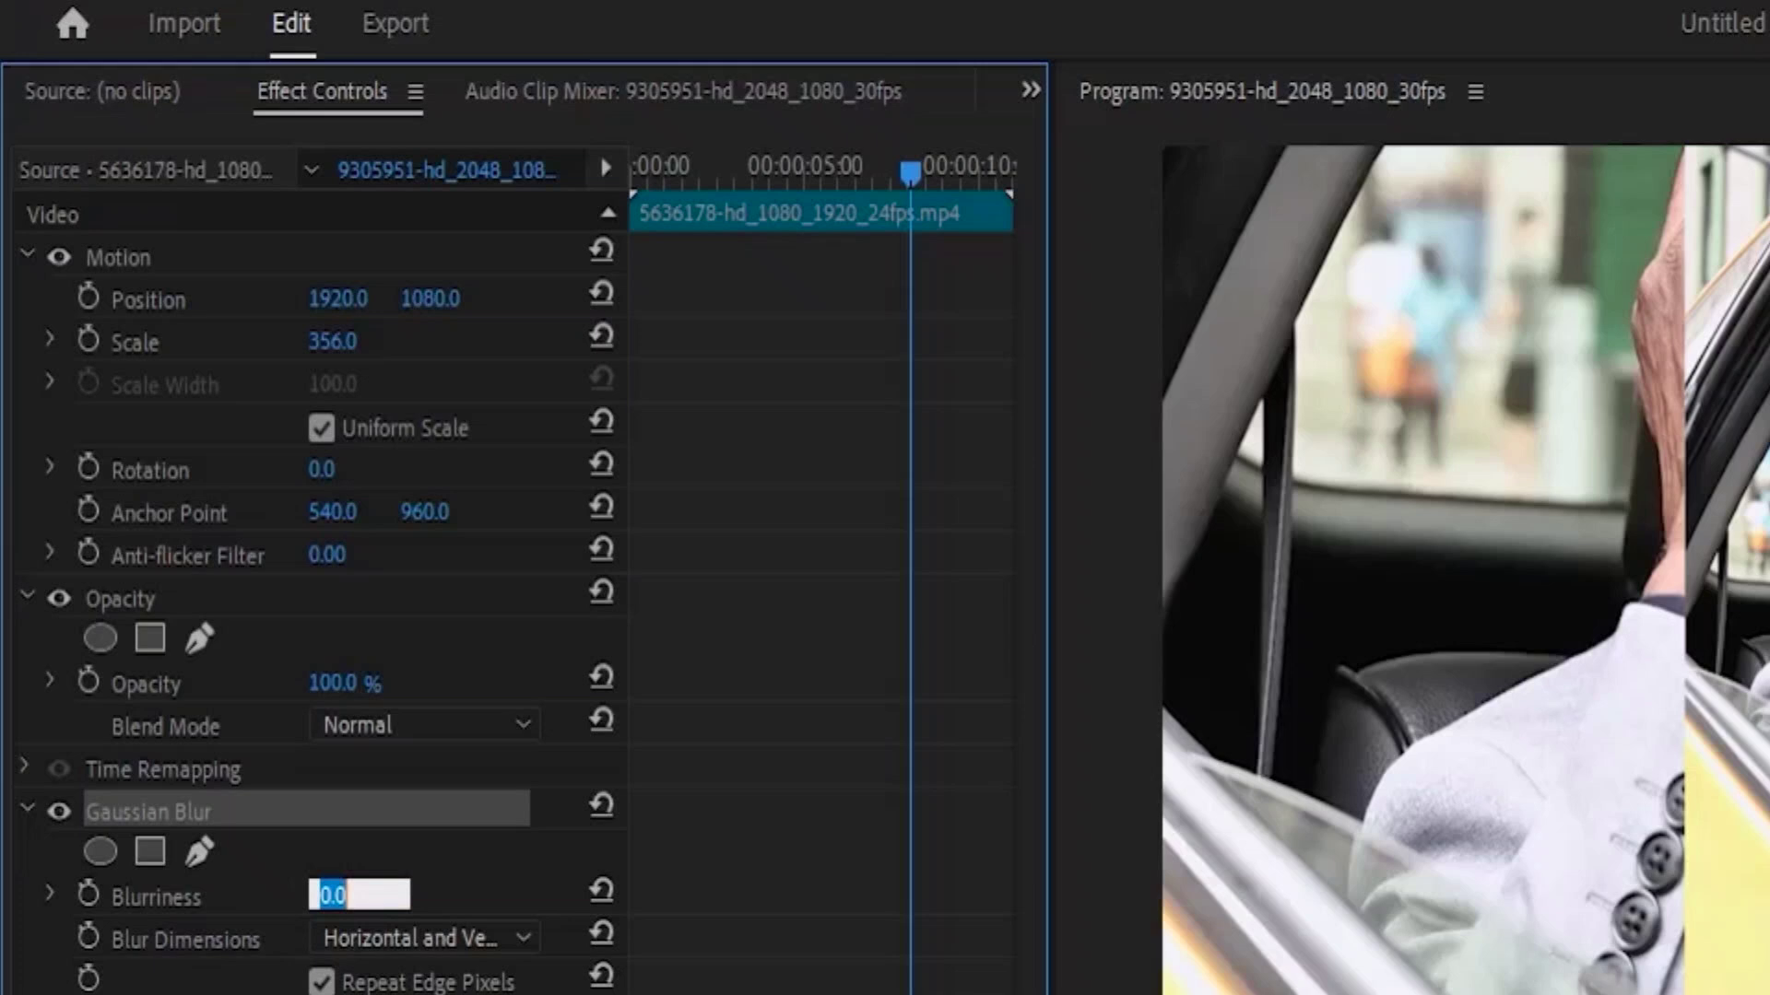
{"action": "type", "text": "50"}
{"action": "key", "text": "Return"}
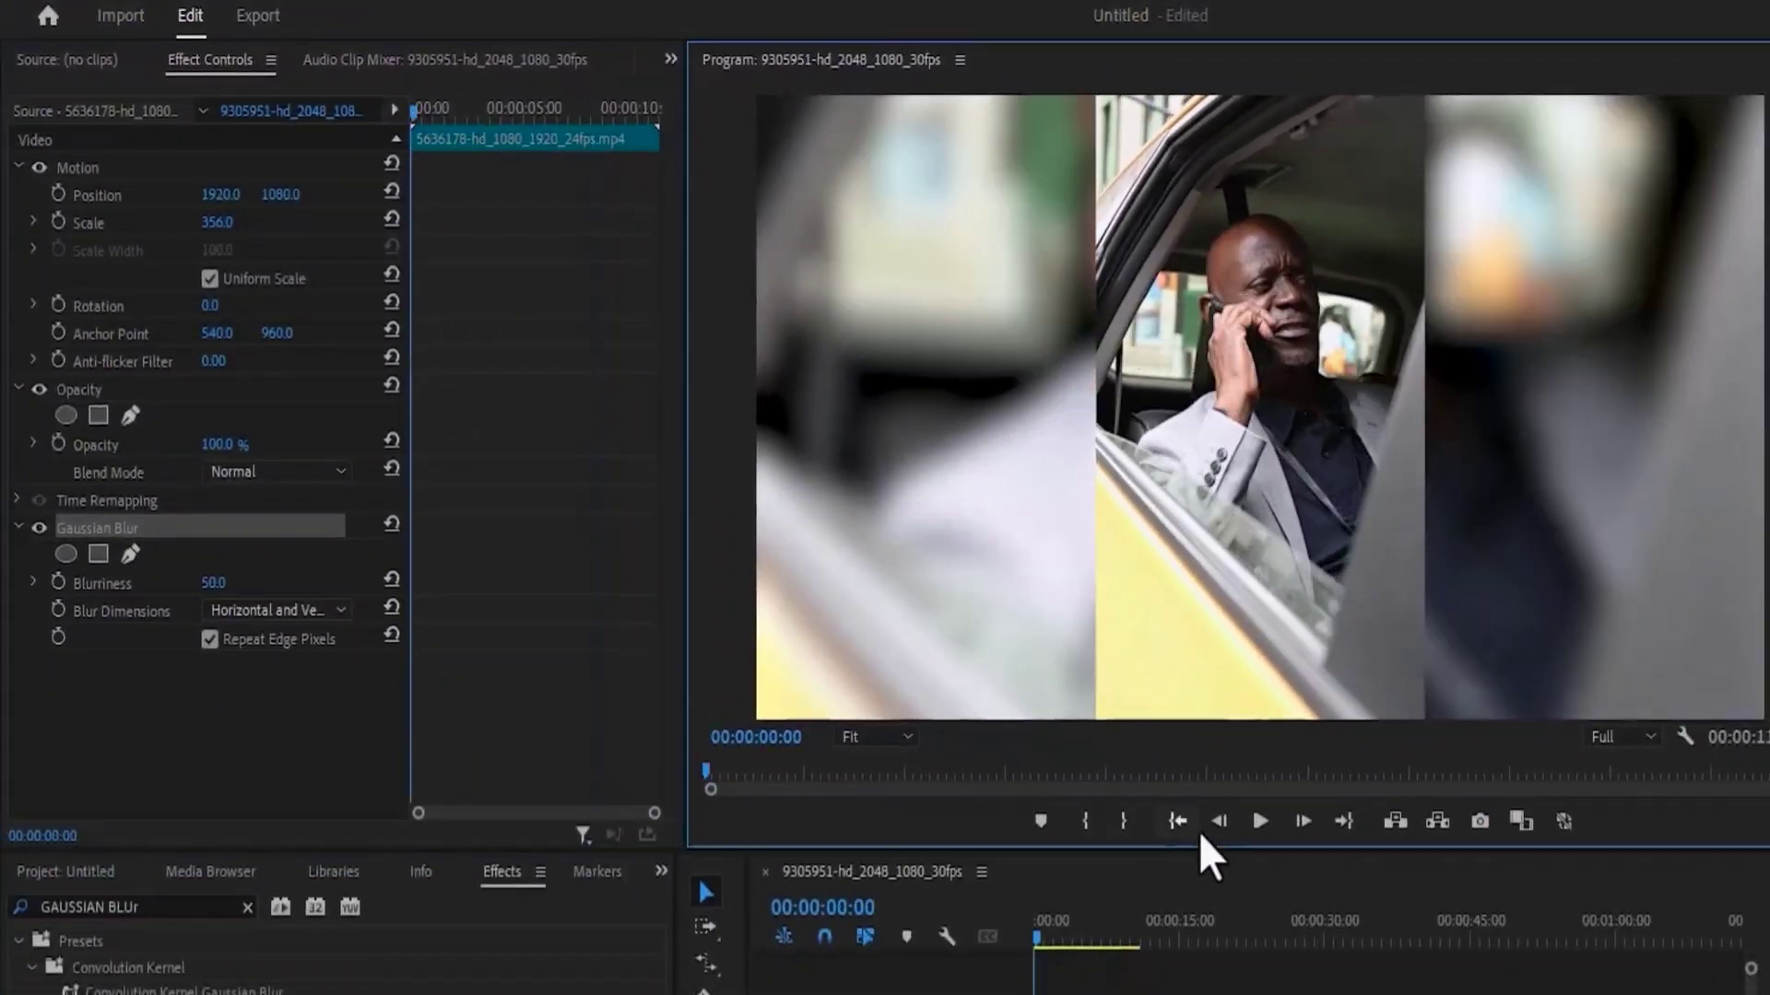
{"action": "left_click", "coordinate": [1258, 821]}
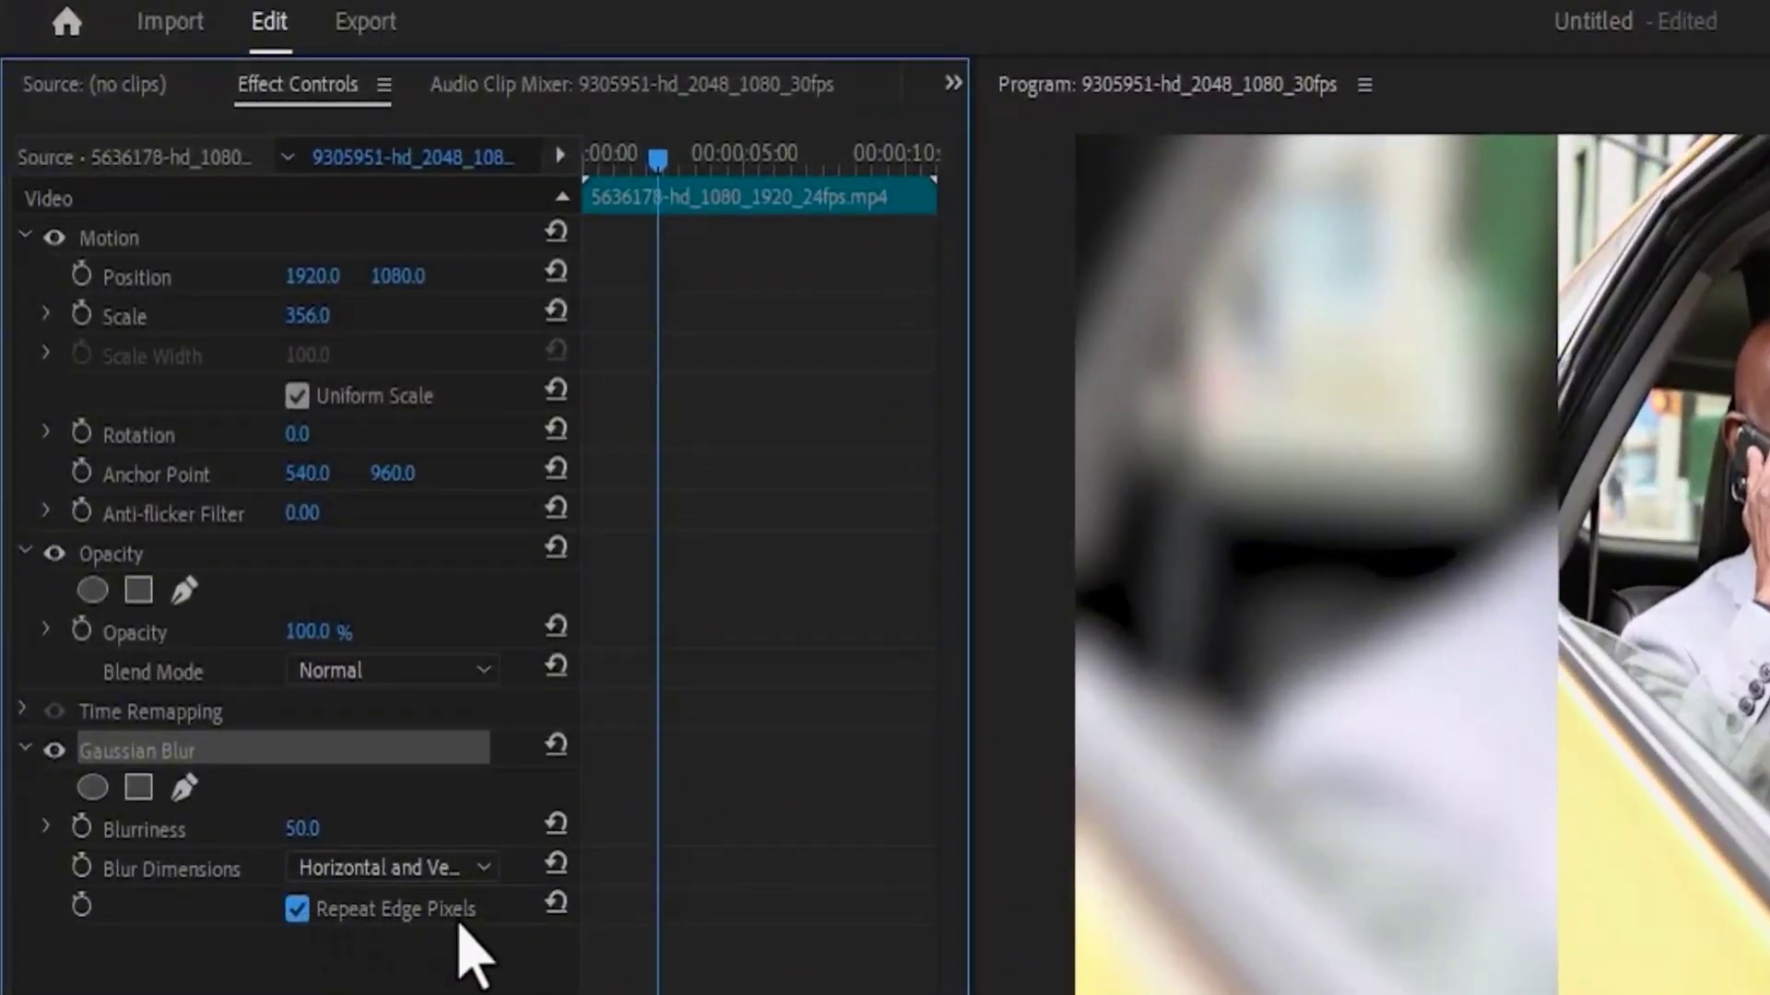
Turn off Repeat Edge Pixels, then play the sequence from the in point.
{"action": "left_click", "coordinate": [298, 909]}
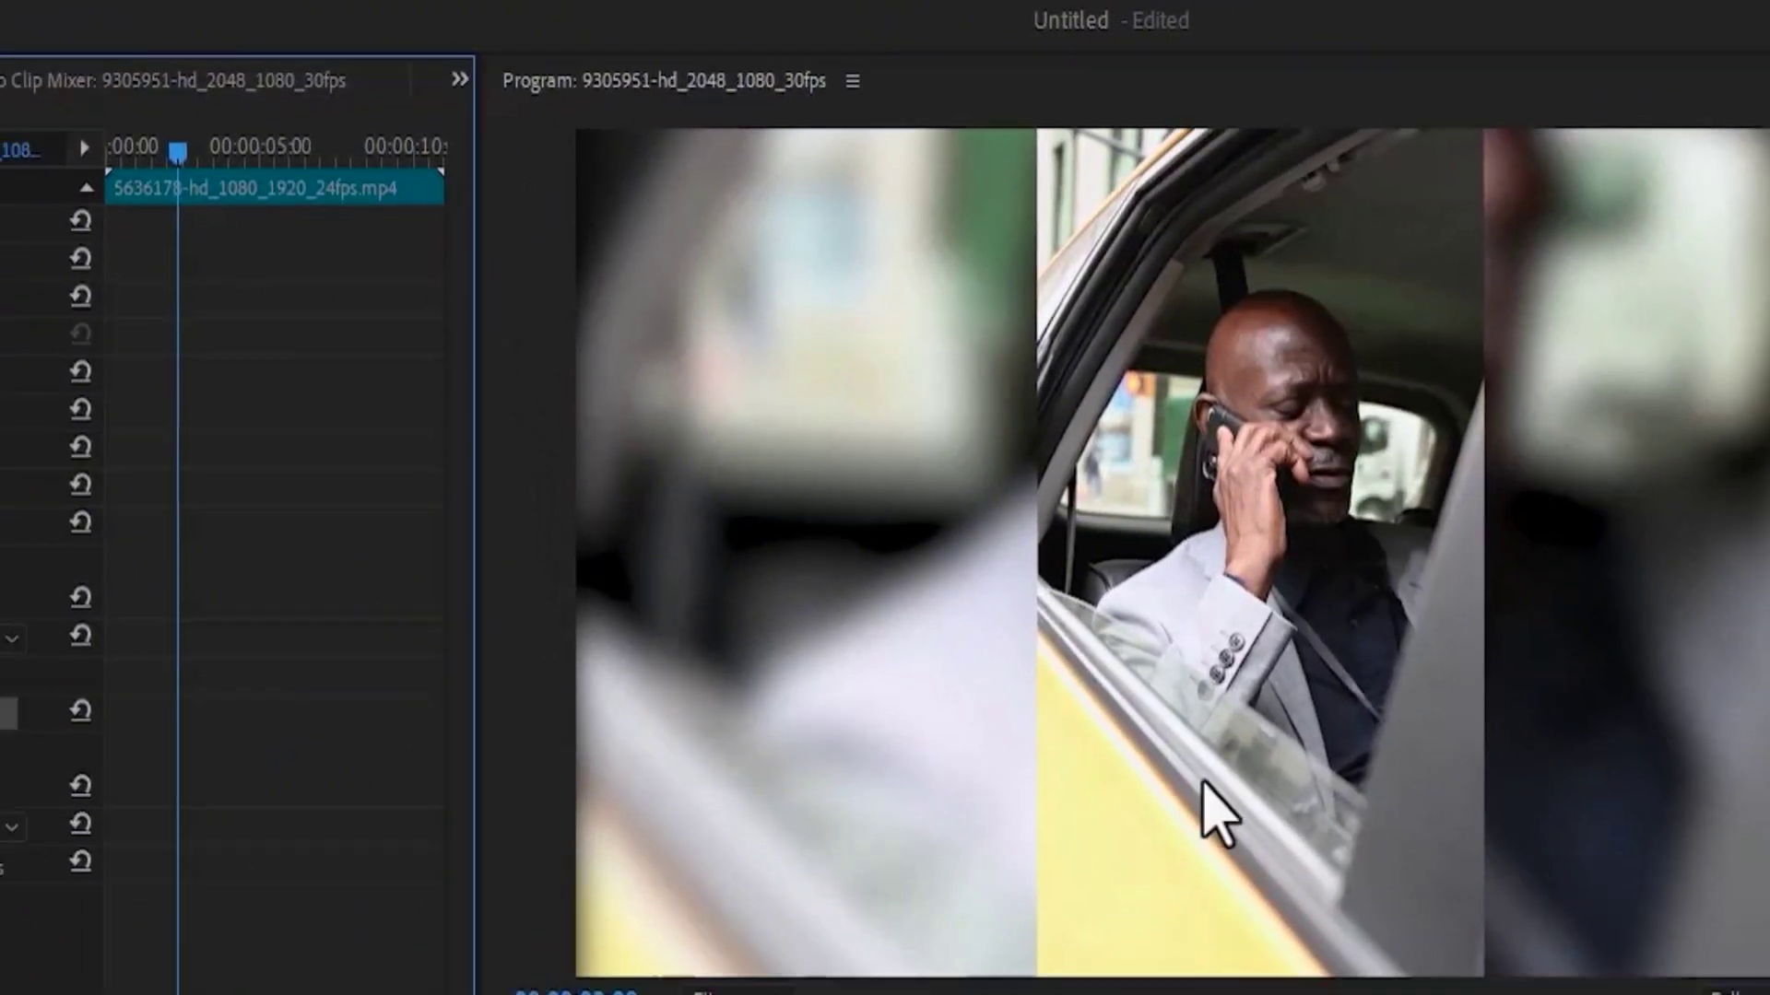
{"action": "left_click", "coordinate": [1178, 822]}
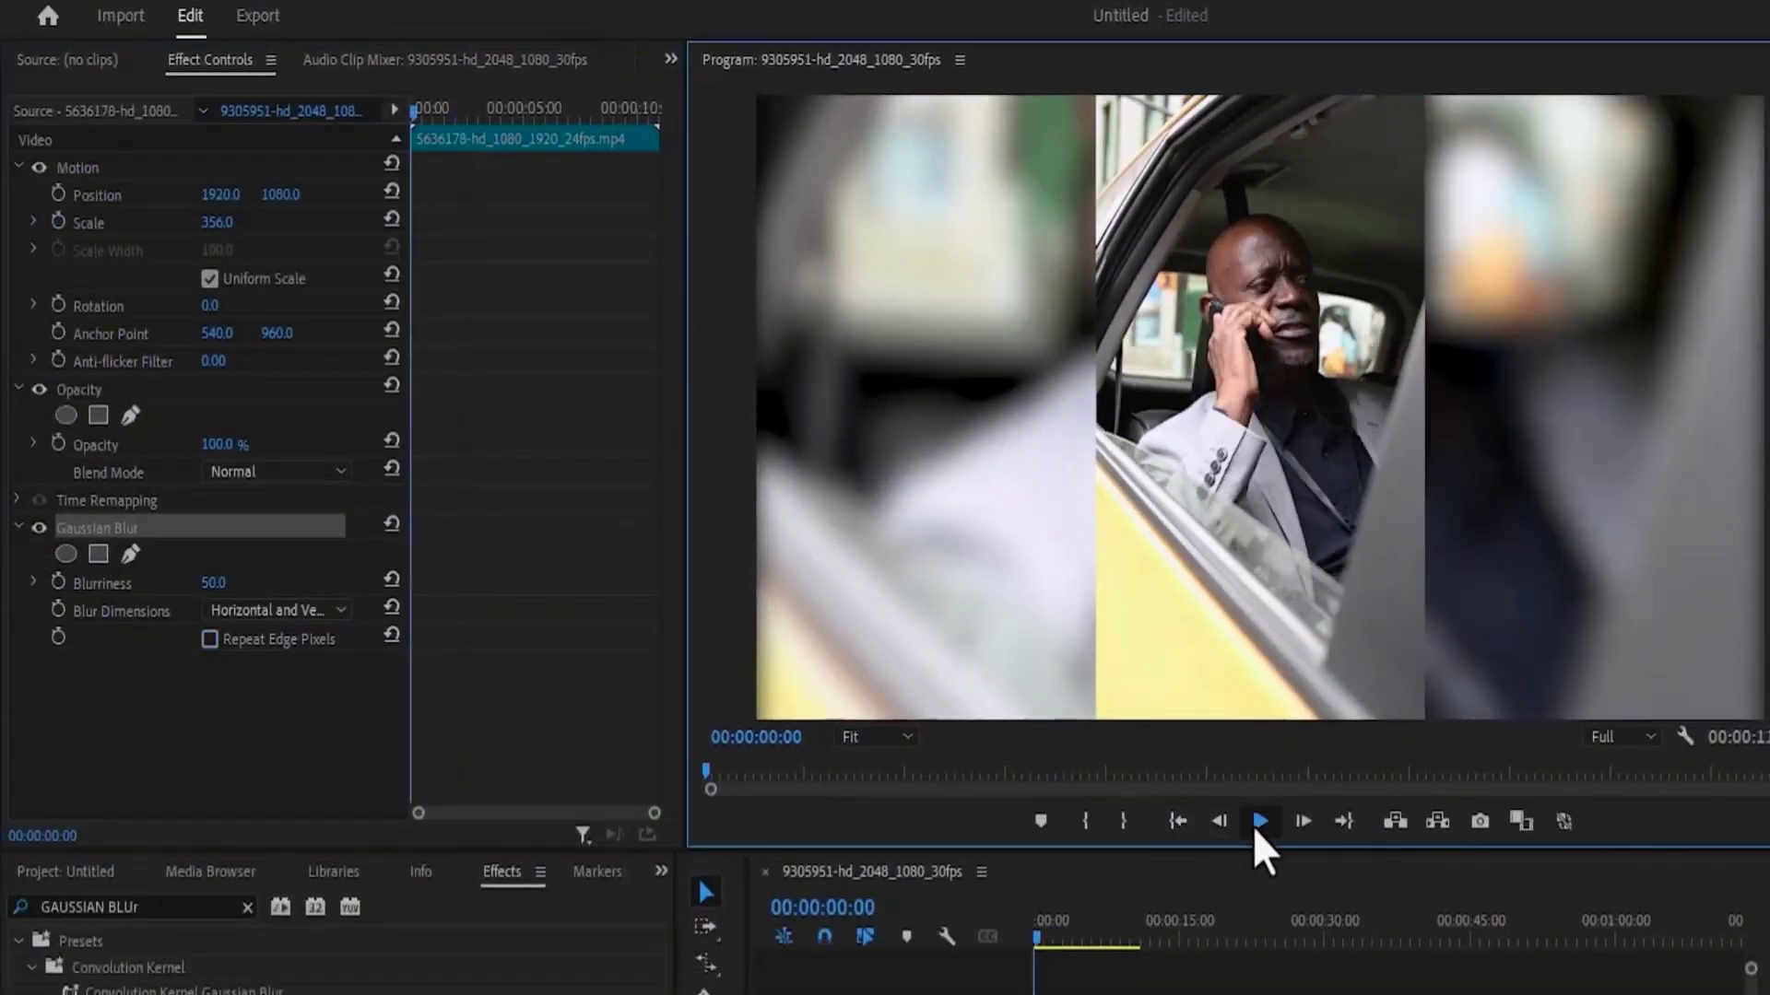
{"action": "left_click", "coordinate": [1259, 821]}
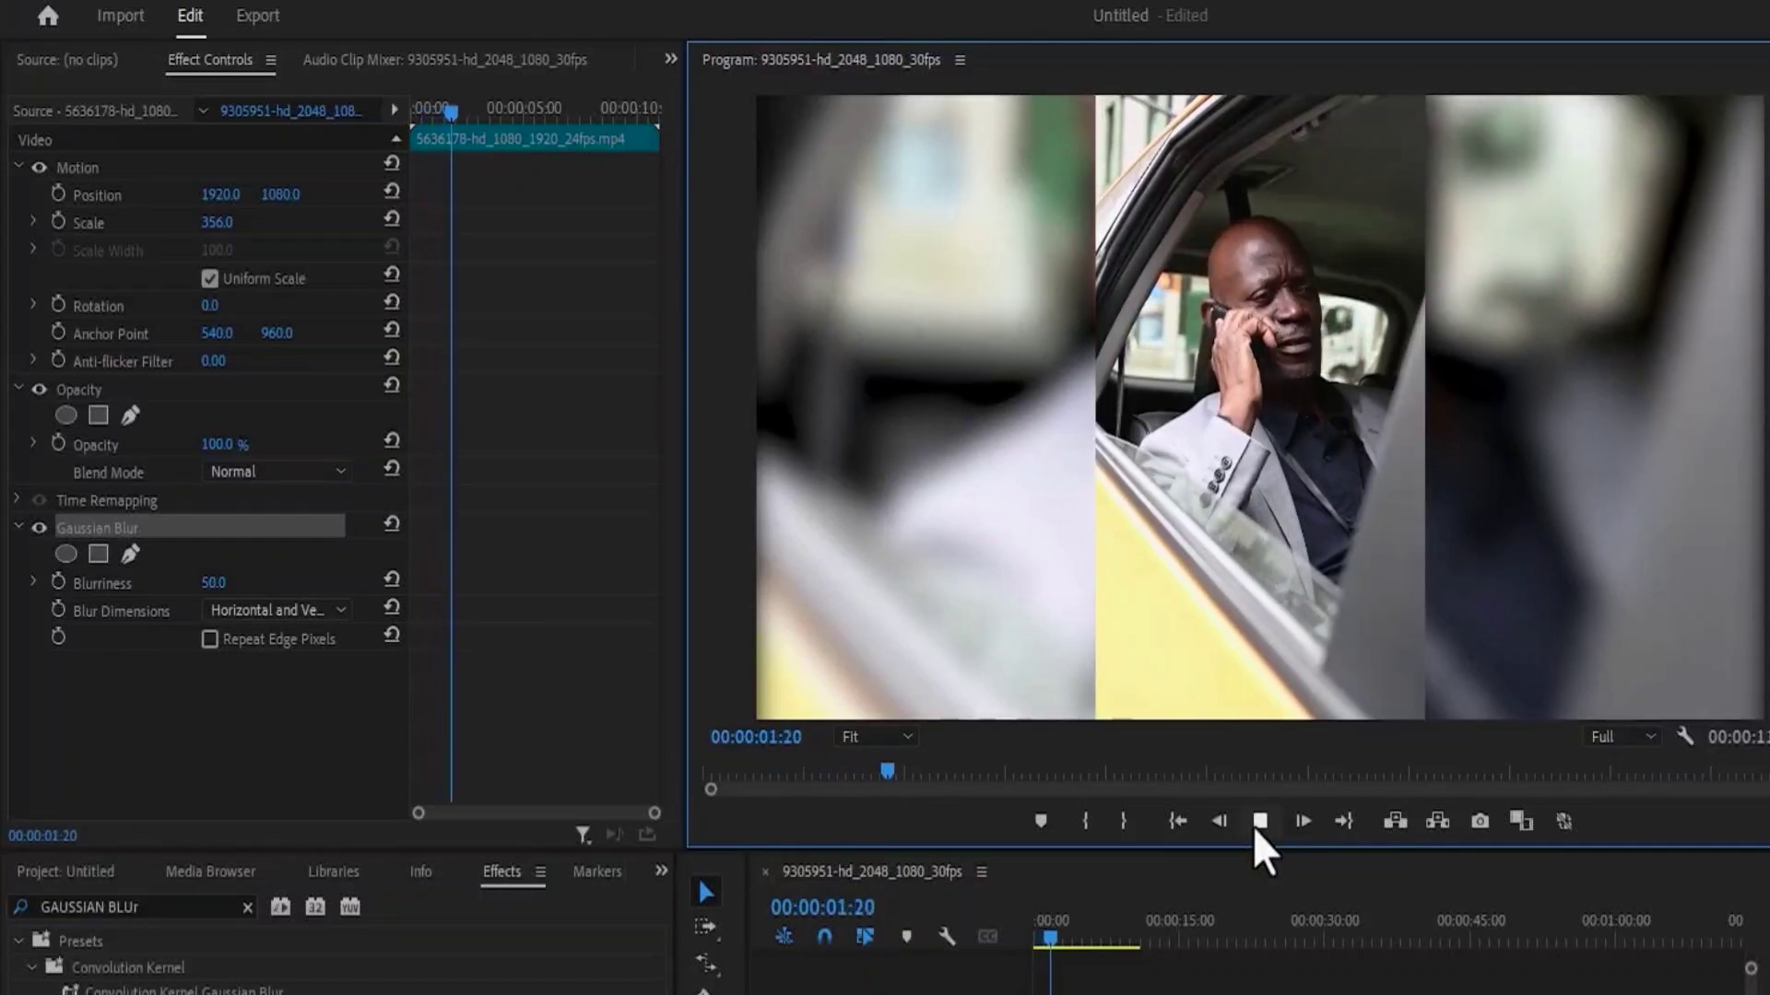